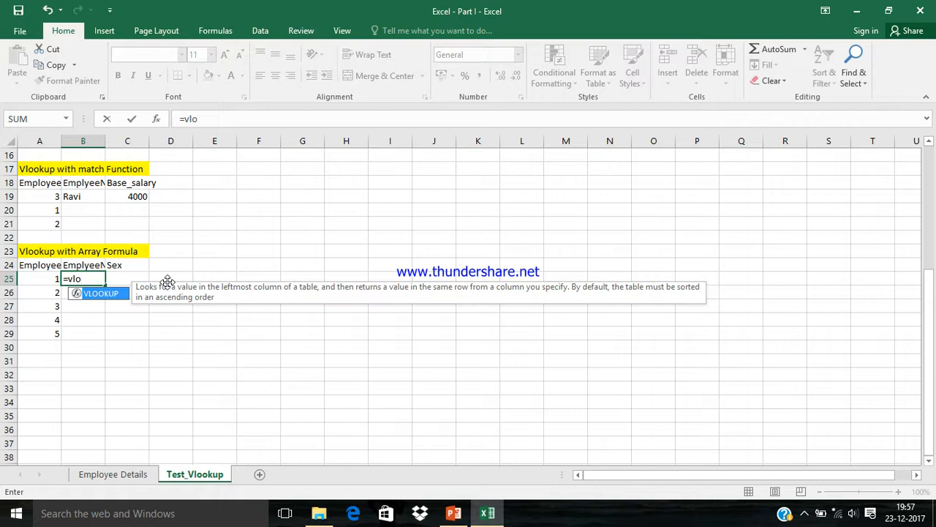
# - Discard the unfinished VLOOKUP entry in B25 and review the basic lookup formula in B2 and its neighbouring cells
pyautogui.press('Tab')
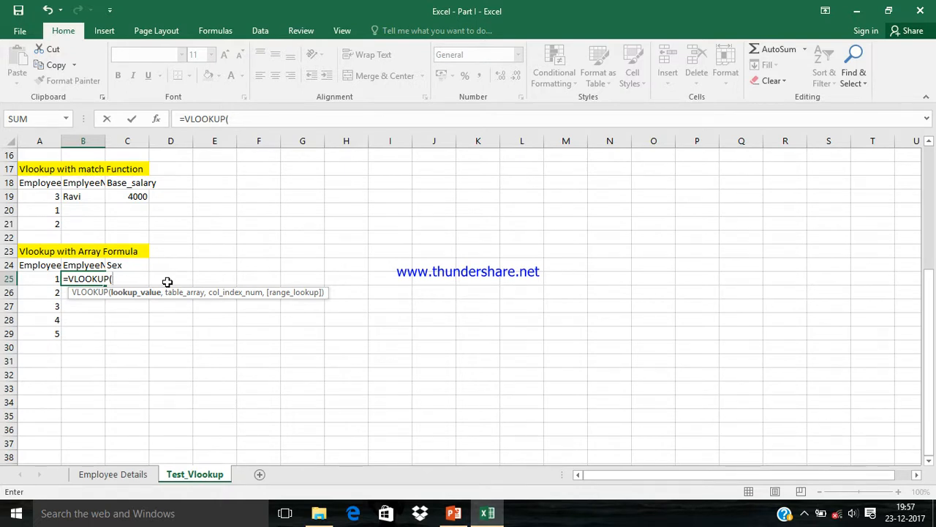
pyautogui.press('Escape')
pyautogui.press('Up')
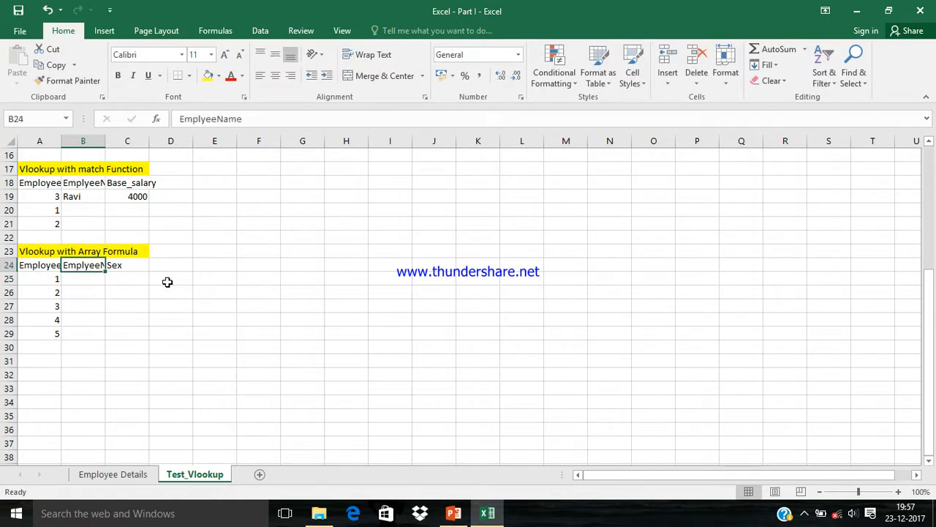
pyautogui.press('Up')
pyautogui.press('Up')
pyautogui.press('Up')
pyautogui.press('Up')
pyautogui.press('Up')
pyautogui.press('Up')
pyautogui.press('Up')
pyautogui.press('Up')
pyautogui.press('Up')
pyautogui.press('Up')
pyautogui.press('Up')
pyautogui.press('Up')
pyautogui.press('Up')
pyautogui.press('Up')
pyautogui.press('Up')
pyautogui.press('Up')
pyautogui.press('Up')
pyautogui.press('Up')
pyautogui.press('Up')
pyautogui.press('Up')
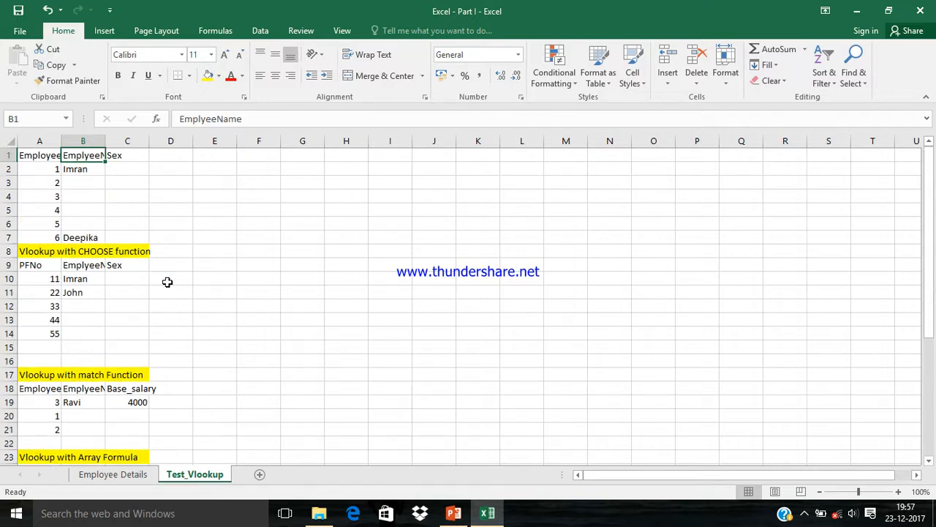
pyautogui.press('Down')
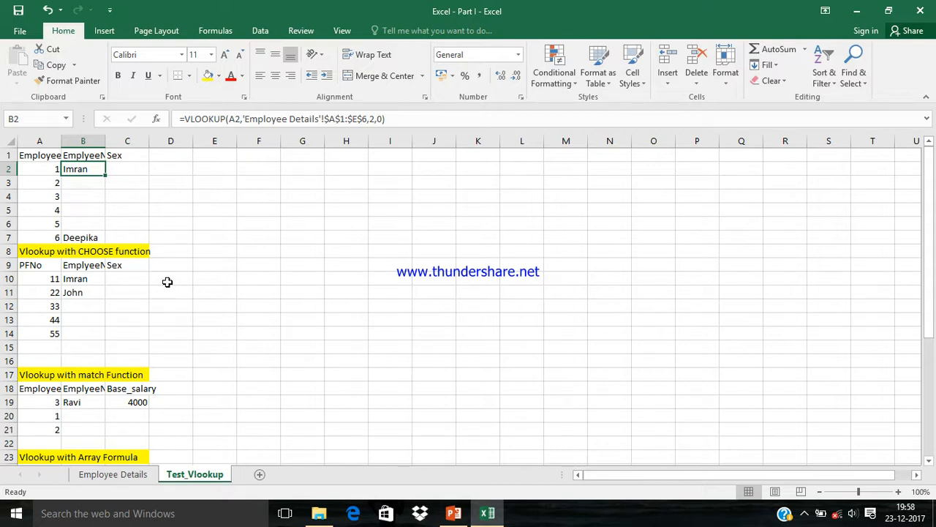
pyautogui.press('Right')
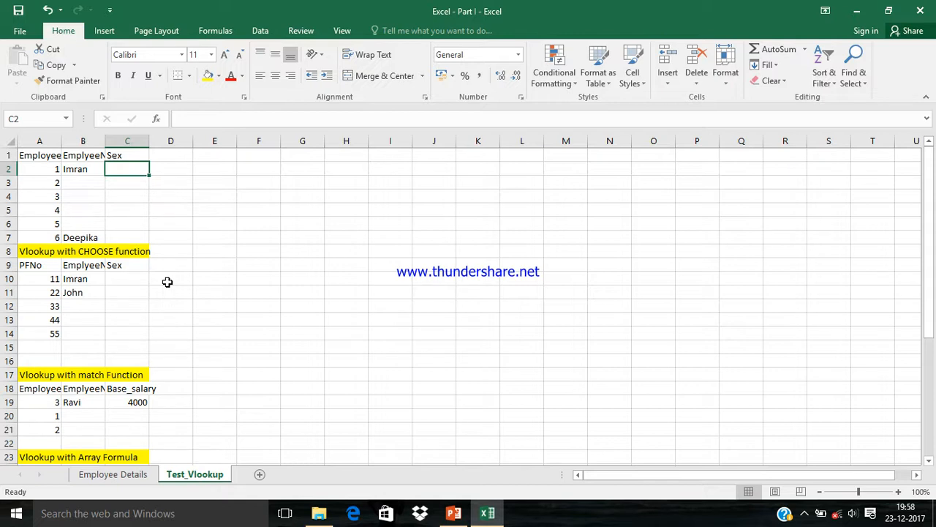
pyautogui.press('Left')
pyautogui.press('Right')
pyautogui.press('Right')
pyautogui.press('Right')
pyautogui.press('Right')
pyautogui.press('Right')
pyautogui.press('Right')
pyautogui.press('Right')
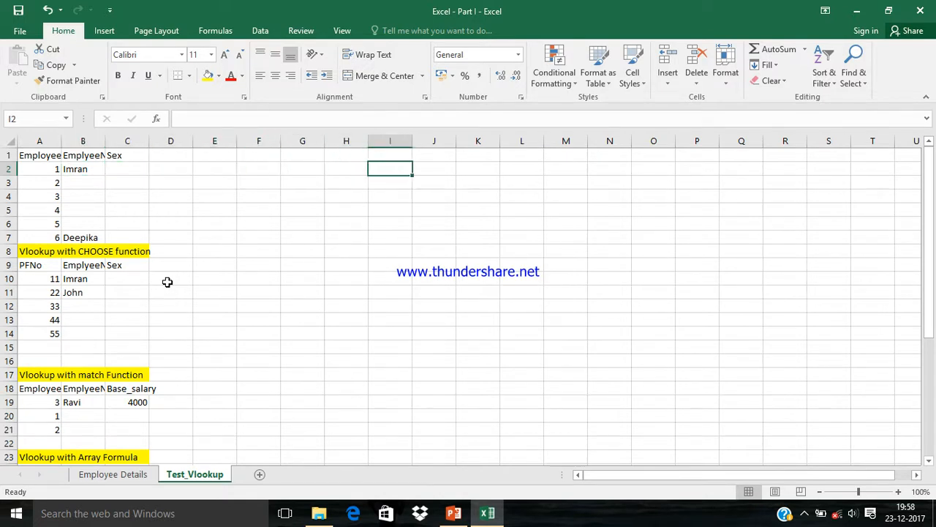
# - Look through the lookup sections in column A down to the first employee ID under "Vlookup with Array Formula"
pyautogui.press('Left')
pyautogui.hotkey('ctrl', 'Left')
pyautogui.press('Left')
pyautogui.press('Down')
pyautogui.hotkey('ctrl', 'Down')
pyautogui.hotkey('ctrl', 'Down')
pyautogui.hotkey('ctrl', 'Down')
pyautogui.hotkey('ctrl', 'Down')
pyautogui.hotkey('ctrl', 'Down')
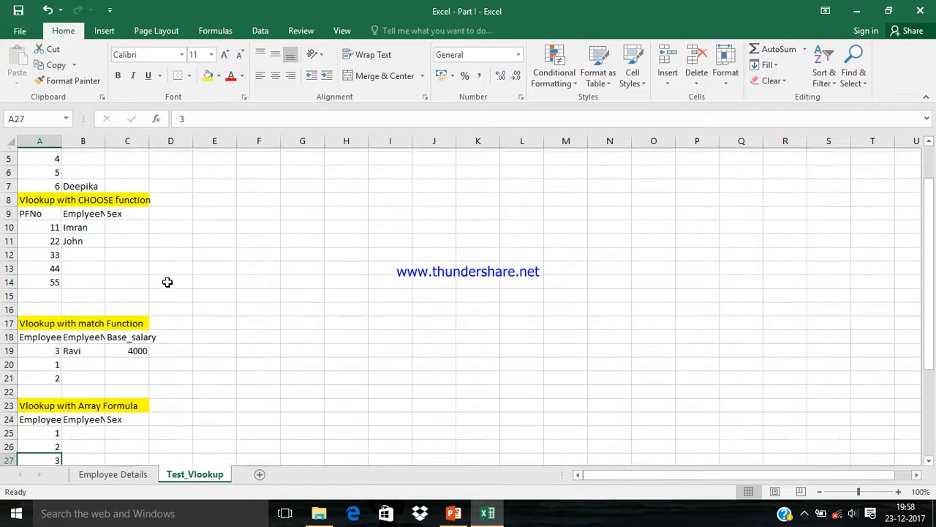
pyautogui.press('Down')
pyautogui.press('Down')
pyautogui.press('Down')
pyautogui.press('Down')
pyautogui.press('Up')
pyautogui.press('Up')
pyautogui.press('Up')
pyautogui.press('Up')
pyautogui.hotkey('ctrl', 'Up')
pyautogui.press('Down')
pyautogui.press('Down')
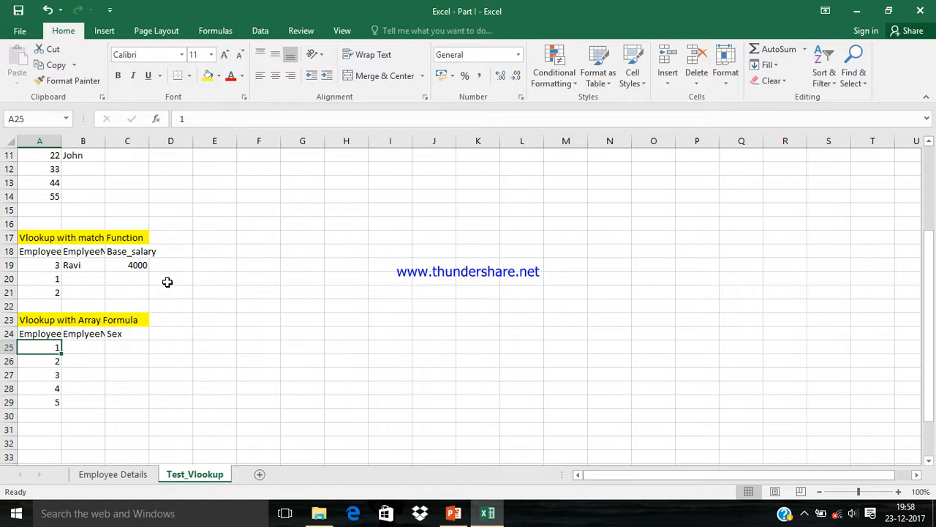
pyautogui.press('Right')
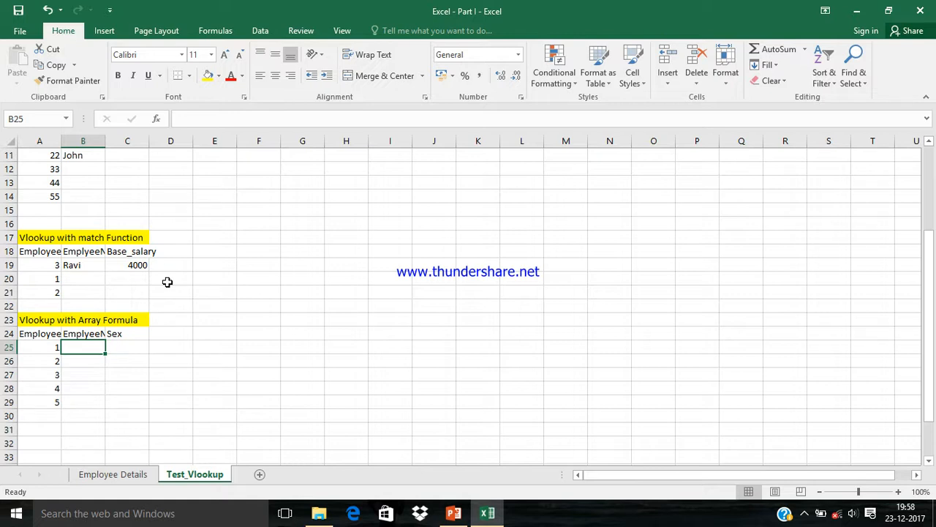
pyautogui.hotkey('shift', 'Right')
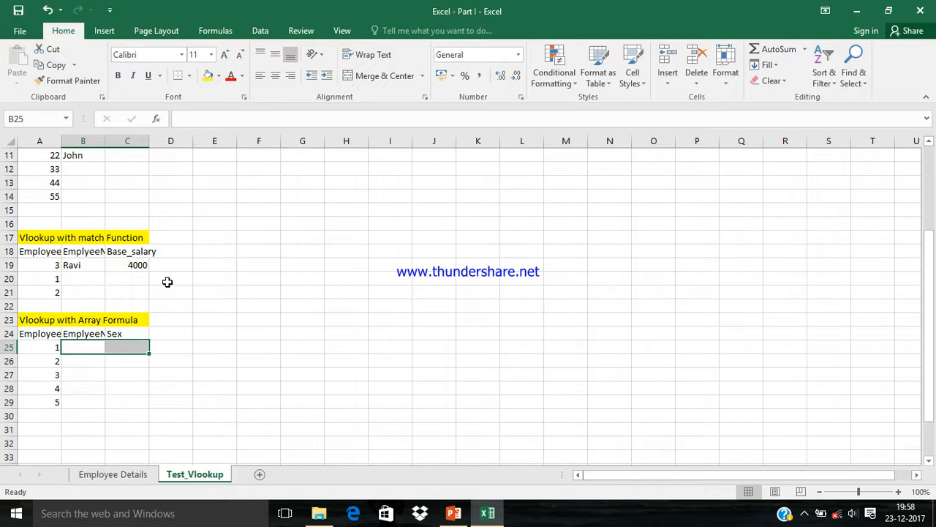
pyautogui.hotkey('shift', 'Right')
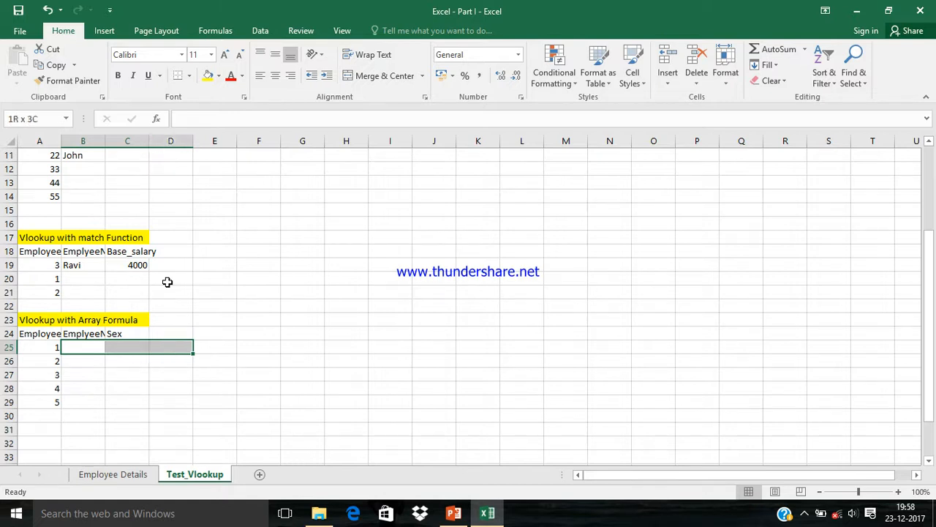
pyautogui.hotkey('shift', 'Right')
pyautogui.hotkey('shift', 'Right')
pyautogui.hotkey('shift', 'Right')
pyautogui.hotkey('shift', 'Right')
pyautogui.hotkey('shift', 'Right')
pyautogui.hotkey('shift', 'Right')
pyautogui.hotkey('shift', 'Right')
pyautogui.hotkey('shift', 'Right')
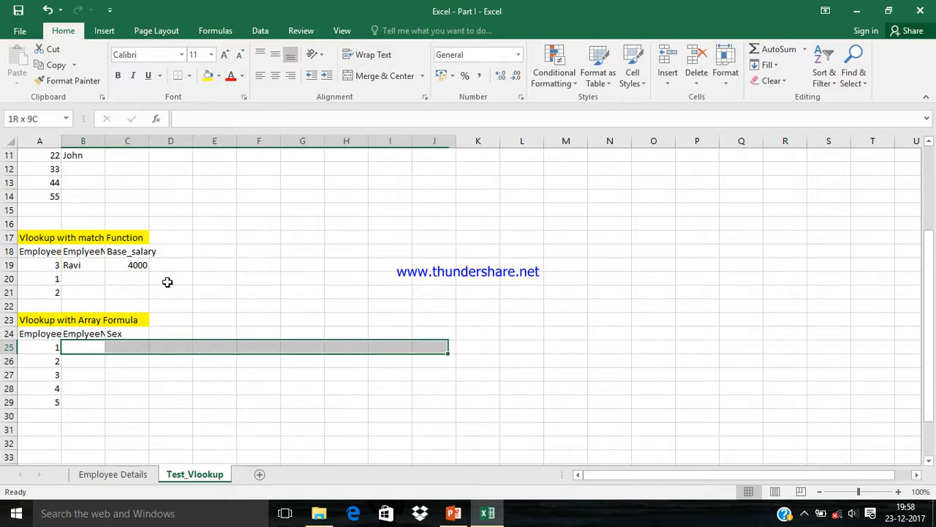
pyautogui.hotkey('shift', 'Right')
pyautogui.hotkey('shift', 'Right')
pyautogui.hotkey('shift', 'Right')
pyautogui.hotkey('shift', 'Right')
pyautogui.hotkey('shift', 'Right')
pyautogui.hotkey('shift', 'Right')
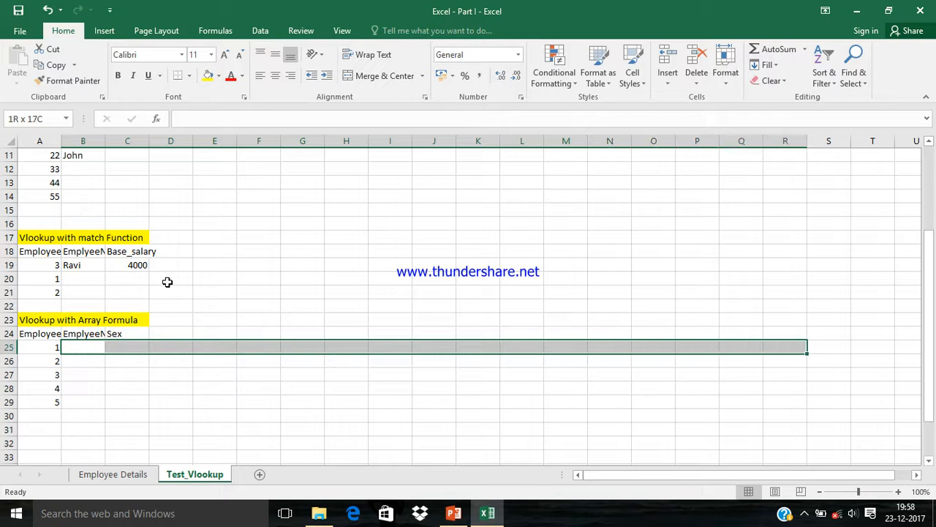
pyautogui.hotkey('shift', 'Right')
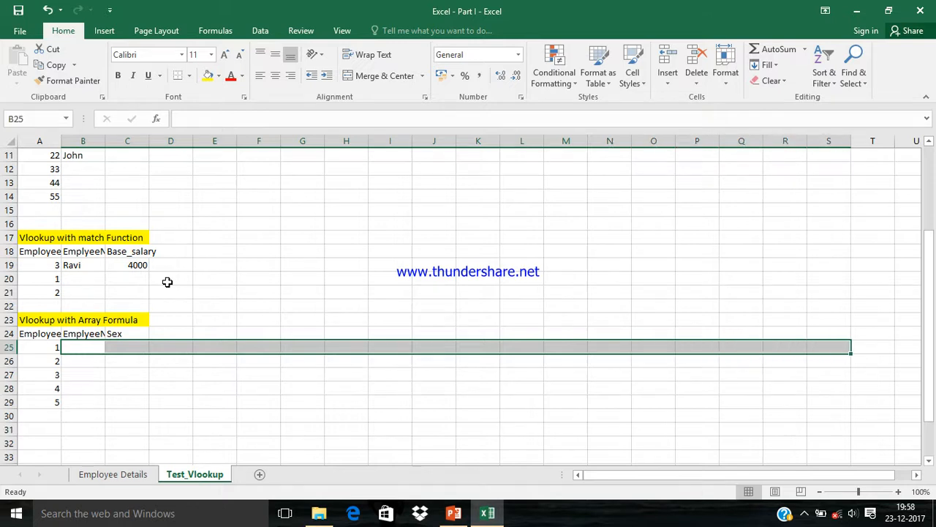
pyautogui.hotkey('shift', 'Left')
pyautogui.hotkey('shift', 'Left')
pyautogui.hotkey('shift', 'Left')
pyautogui.hotkey('shift', 'Left')
pyautogui.hotkey('shift', 'Left')
pyautogui.hotkey('shift', 'Left')
pyautogui.hotkey('shift', 'Left')
pyautogui.press('Left')
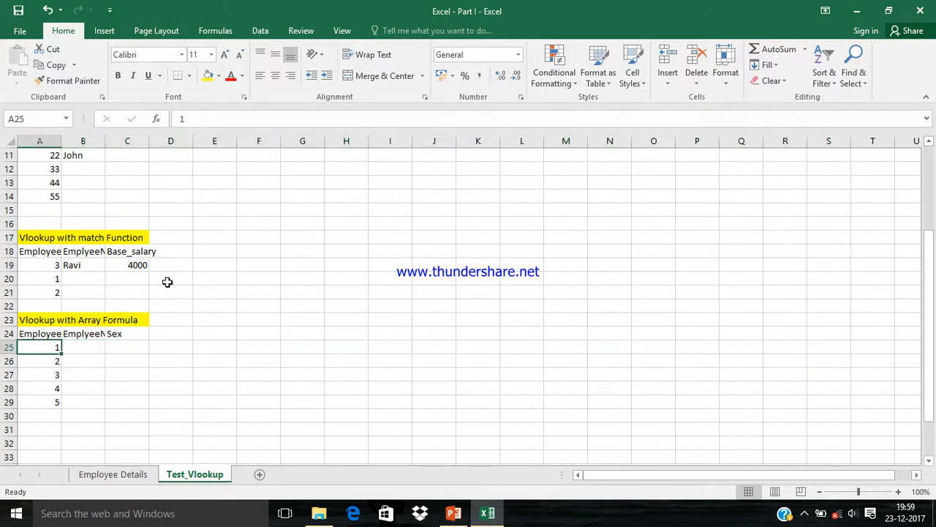
# - Select B25:C25 for the array formula and widen column B slightly
pyautogui.press('Right')
pyautogui.hotkey('shift', 'Right')
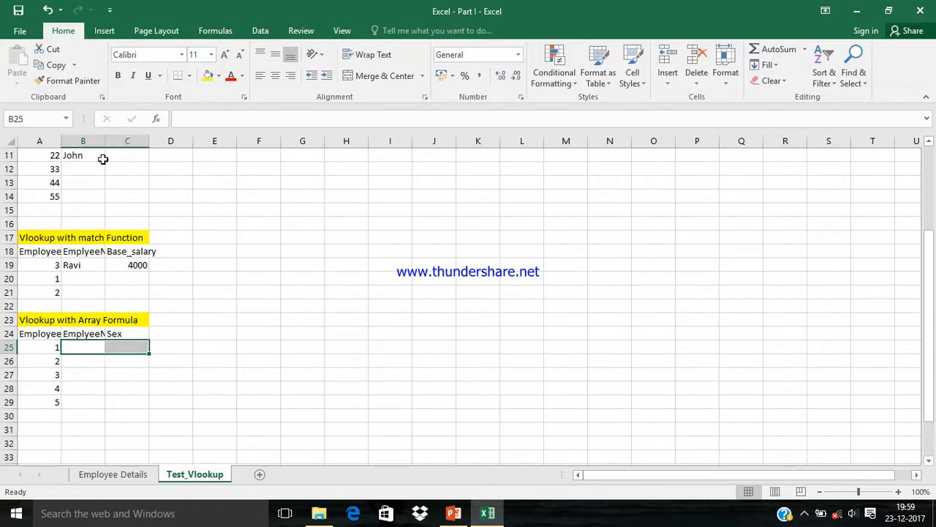
pyautogui.moveTo(102, 147); pyautogui.dragTo(115, 146)
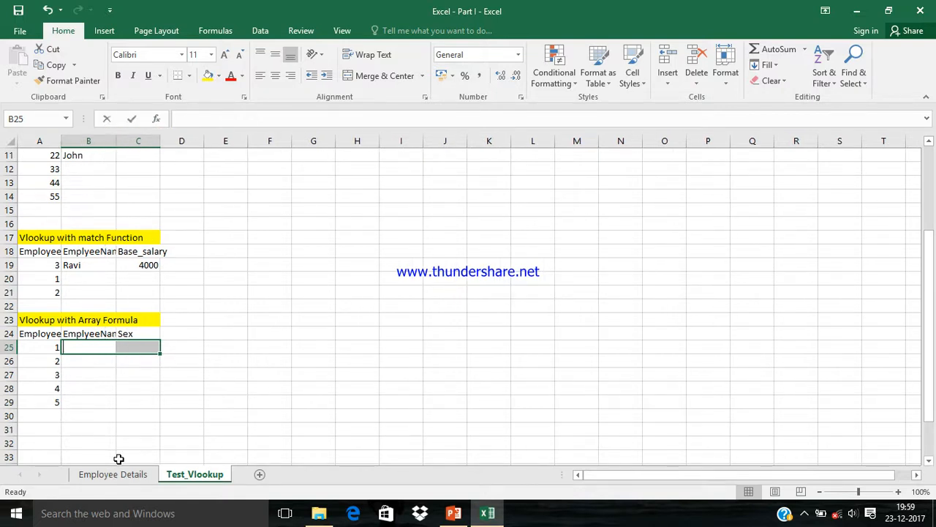
# - Begin a VLOOKUP formula in the selected cells with A25 as the lookup value
pyautogui.write('=vloo')
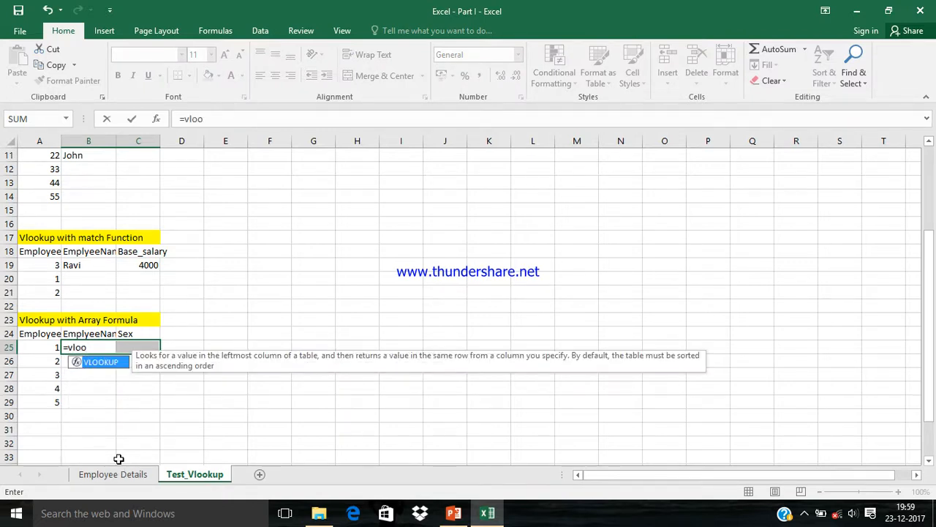
pyautogui.press('Tab')
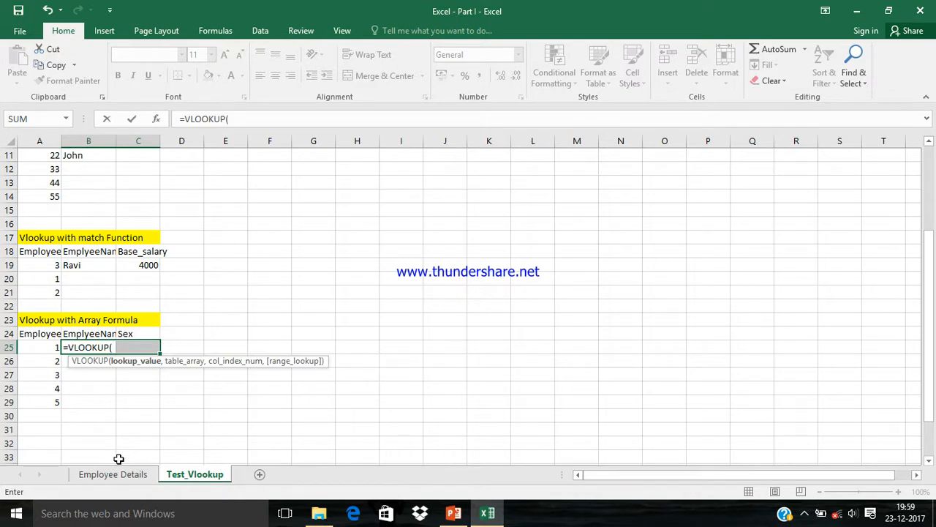
pyautogui.click(48, 349)
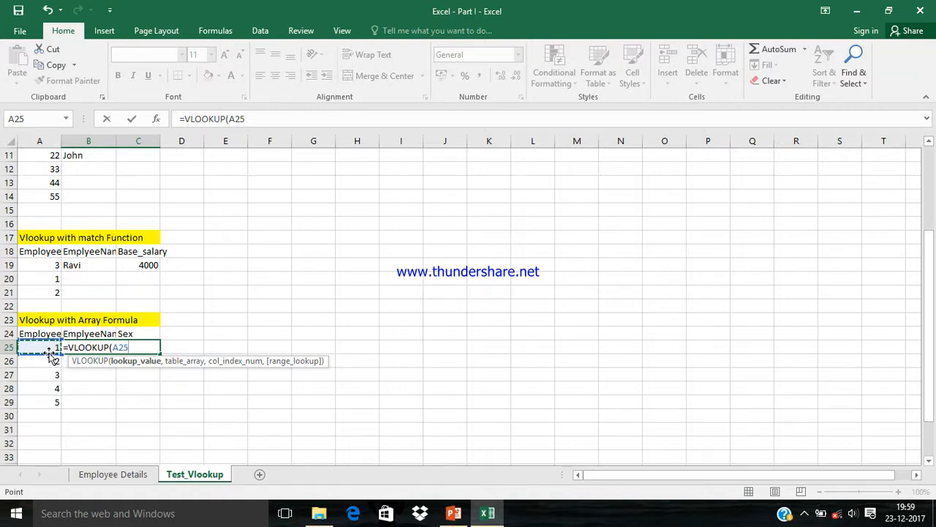
pyautogui.write(',')
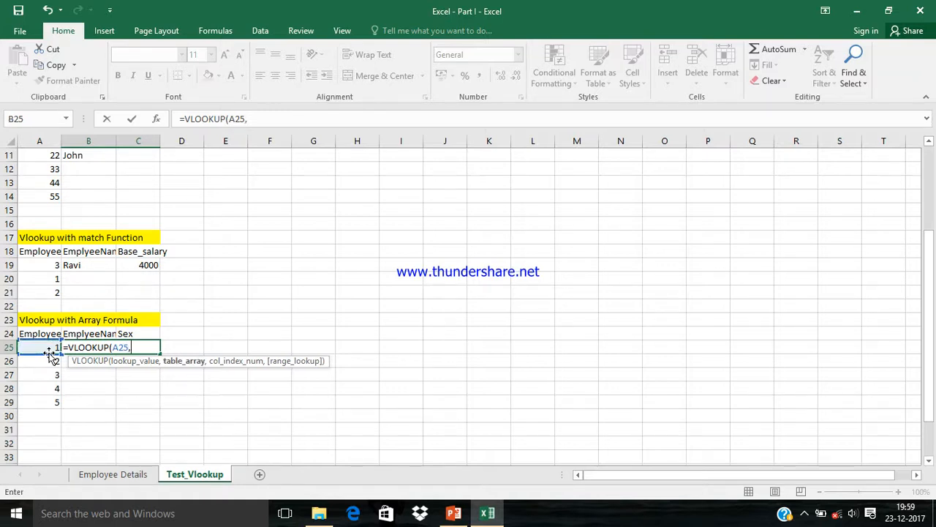
# - Set the formula's table array to A1:C6 on the Employee Details sheet
pyautogui.click(111, 475)
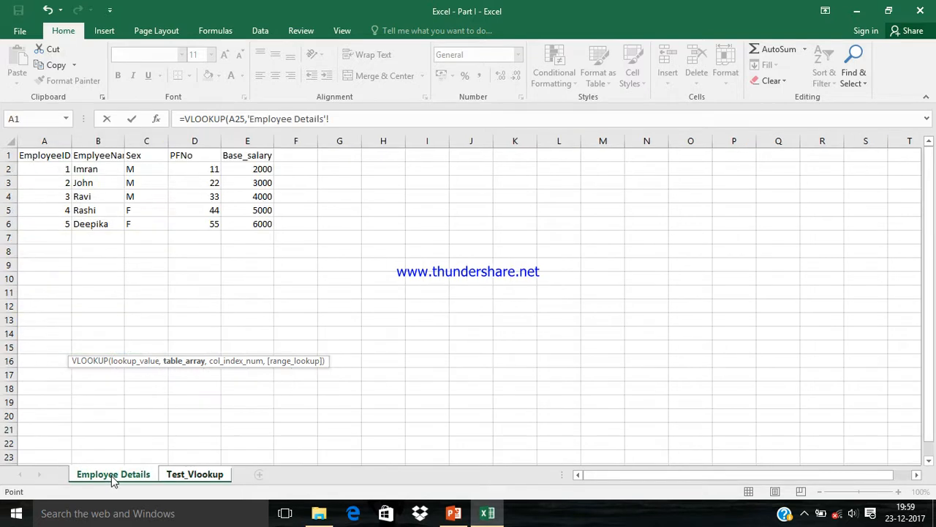
pyautogui.click(53, 166)
pyautogui.click(53, 161)
pyautogui.hotkey('shift', 'Down')
pyautogui.hotkey('shift', 'Down')
pyautogui.hotkey('shift', 'Down')
pyautogui.hotkey('shift', 'Down')
pyautogui.hotkey('shift', 'Down')
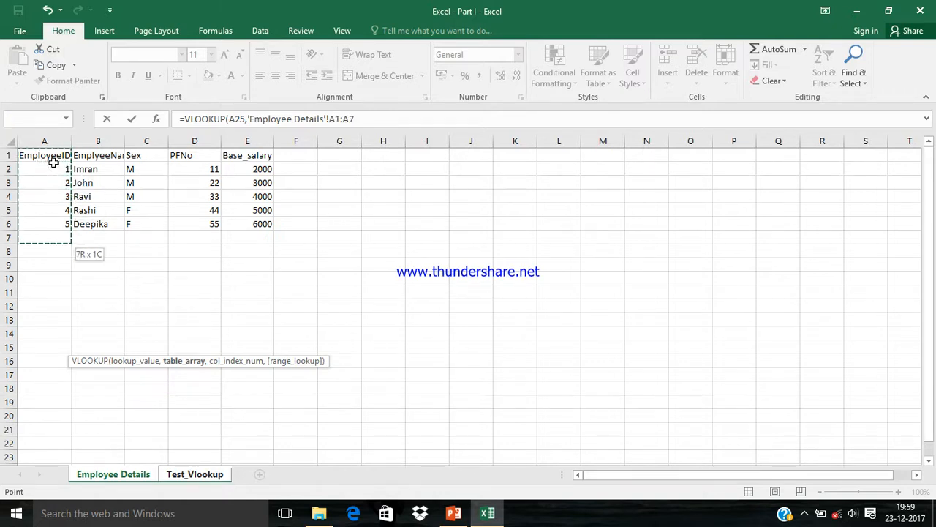
pyautogui.hotkey('shift', 'Right')
pyautogui.hotkey('shift', 'Right')
pyautogui.hotkey('shift', 'Right')
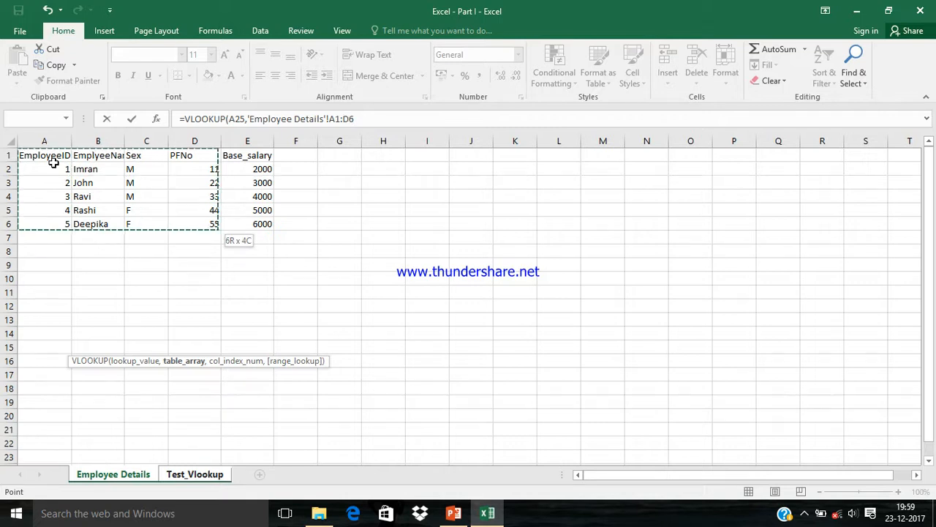
pyautogui.hotkey('shift', 'Left')
pyautogui.hotkey('shift', 'Left')
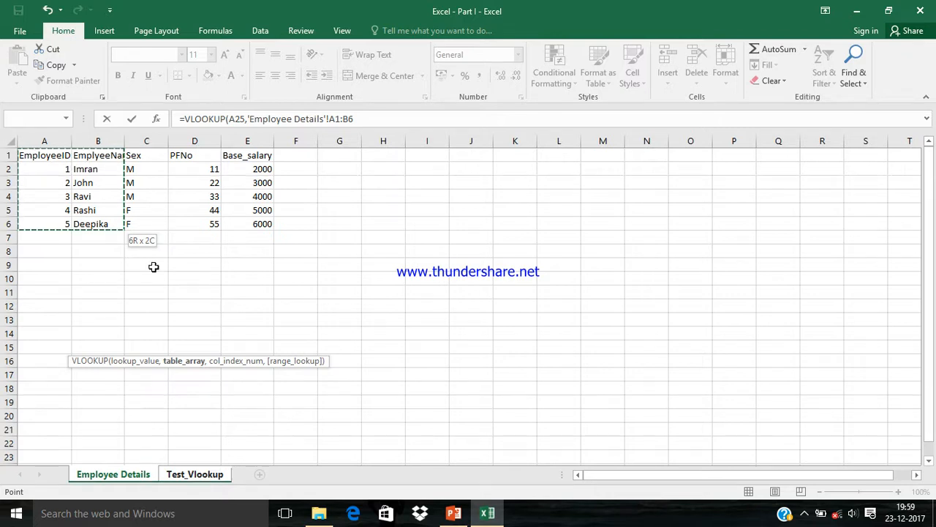
pyautogui.hotkey('shift', 'Right')
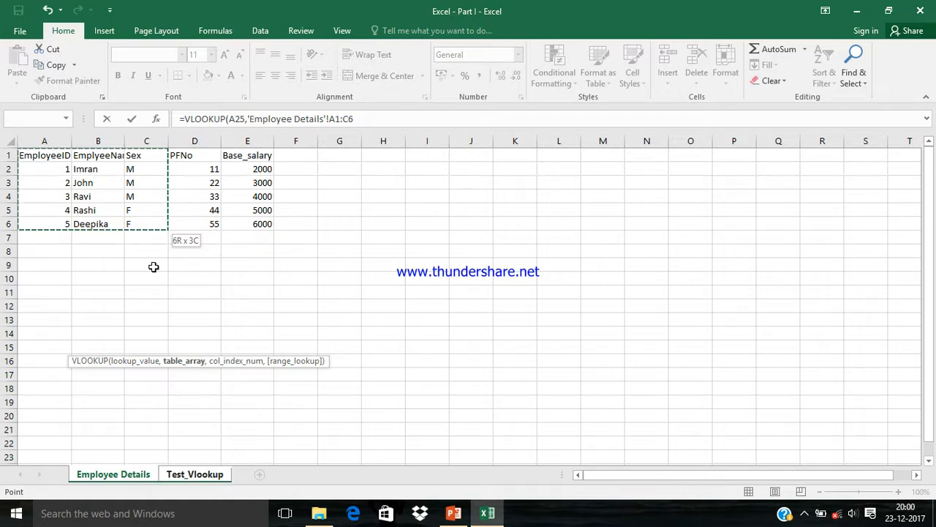
pyautogui.click(368, 119)
pyautogui.write(',')
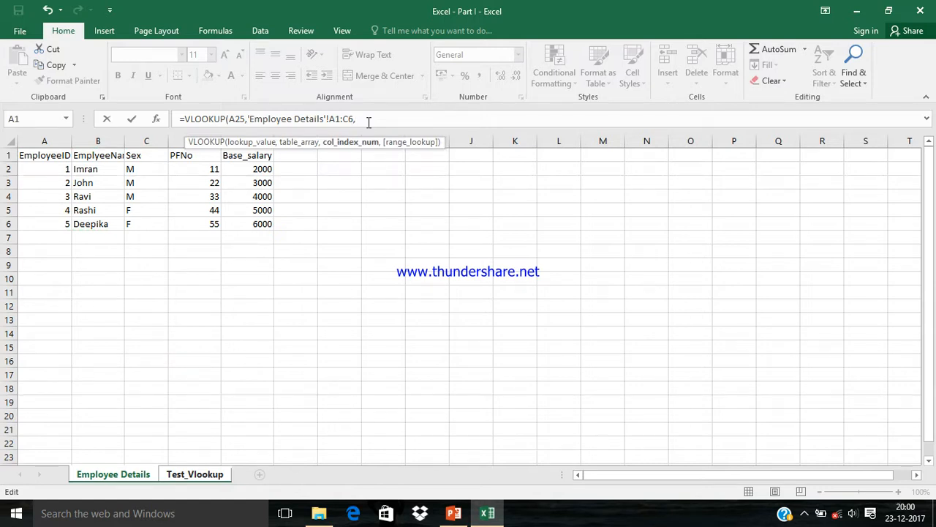
# - Complete the VLOOKUP with column index array {2,3} and range lookup 0, and enter it as an array formula in B25:C25
pyautogui.write('{')
pyautogui.click(196, 482)
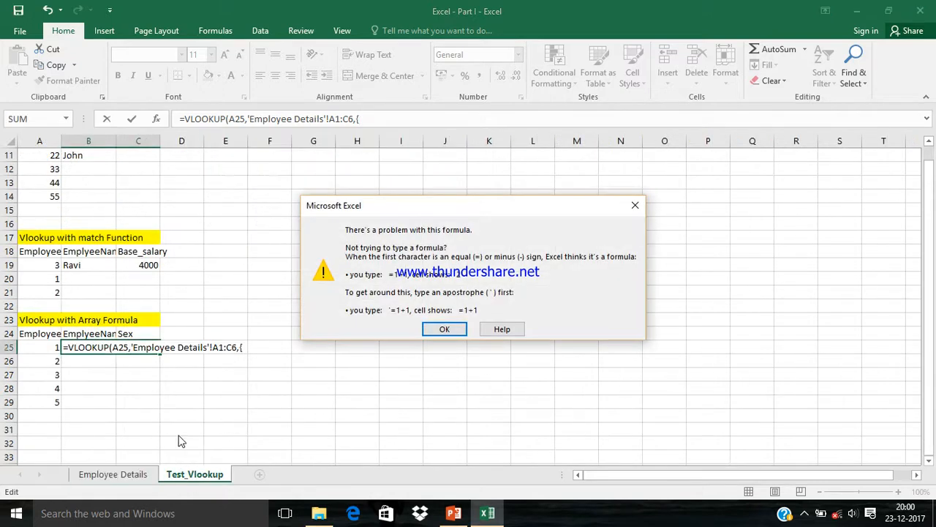
pyautogui.click(442, 329)
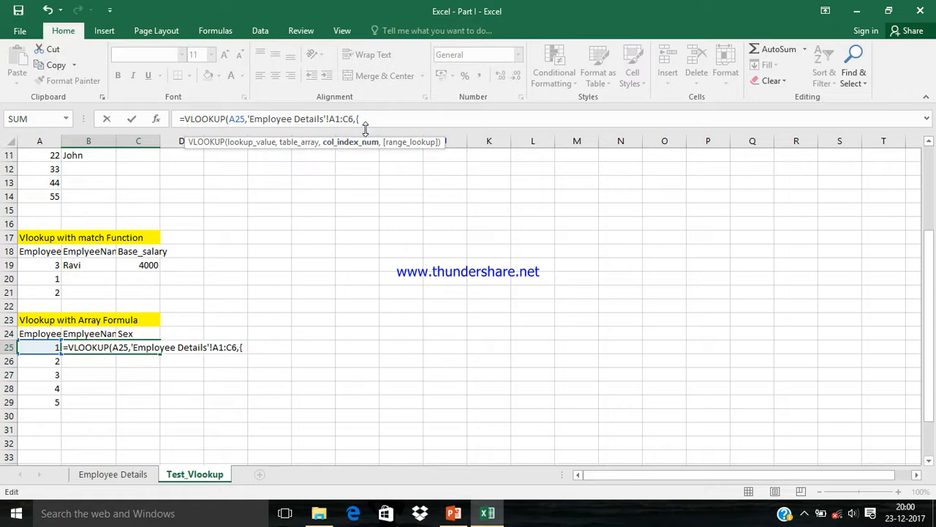
pyautogui.write('3')
pyautogui.write(',2')
pyautogui.press('BackSpace')
pyautogui.press('BackSpace')
pyautogui.press('BackSpace')
pyautogui.write('2,')
pyautogui.write('3')
pyautogui.write('},0)')
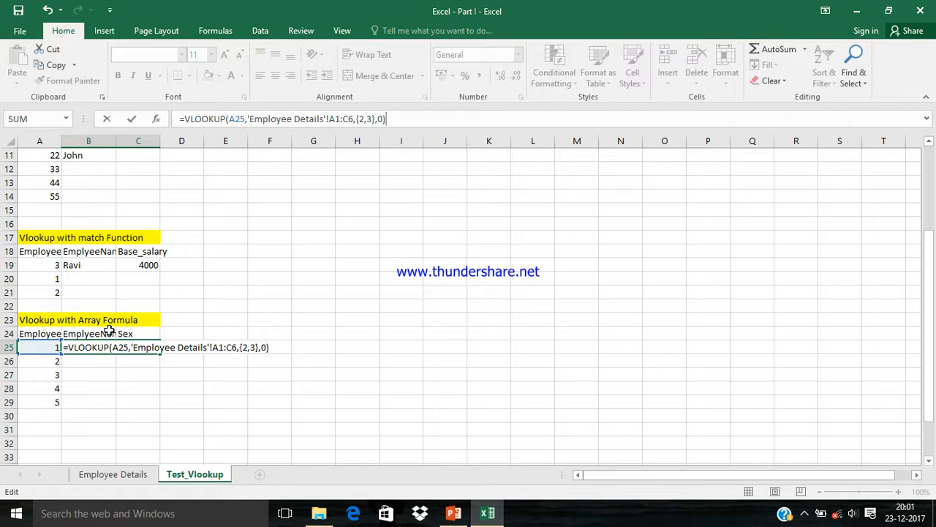
pyautogui.hotkey('ctrl', 'shift', 'Return')
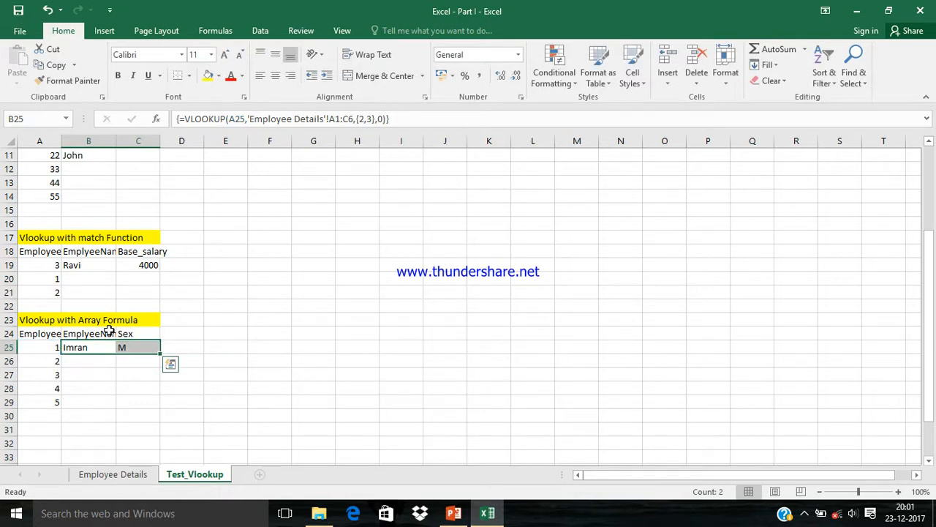
# - Inspect the array formula shared by the EmplyeeName and Sex cells B25 and C25
pyautogui.press('Down')
pyautogui.press('Up')
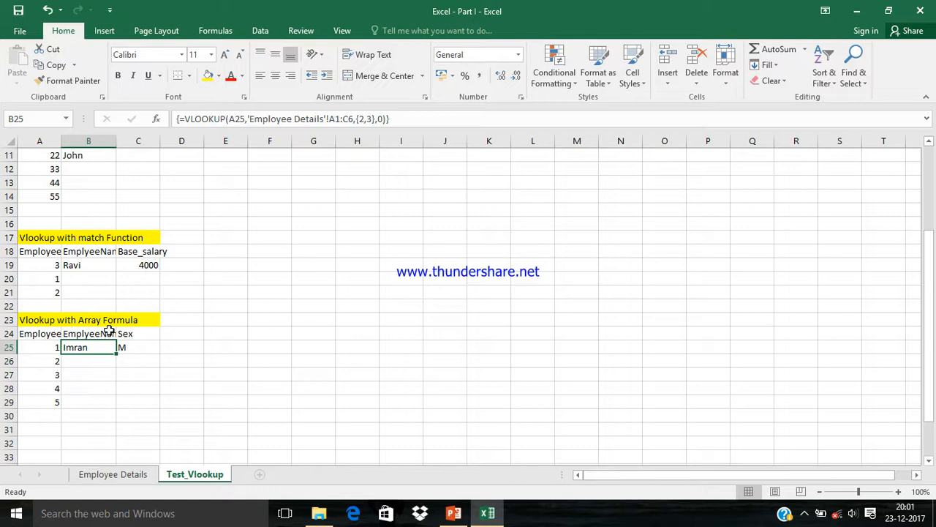
pyautogui.press('Down')
pyautogui.press('Up')
pyautogui.press('Right')
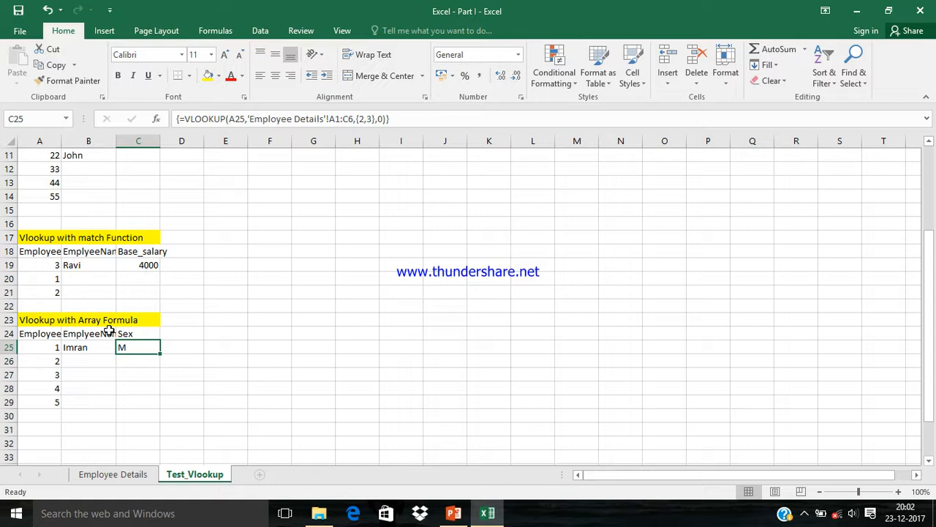
pyautogui.press('Left')
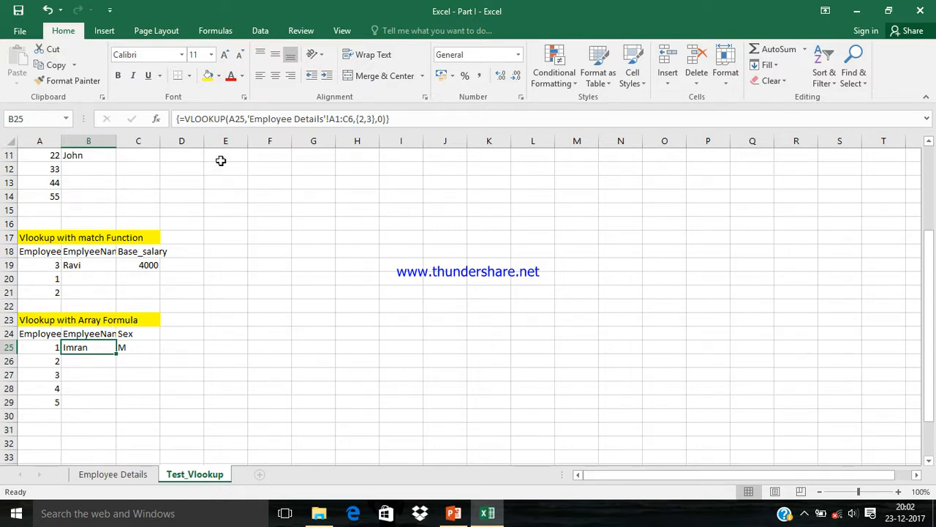
# - Go back up column B to review the earlier lookup examples, including the VLOOKUP with MATCH formula
pyautogui.hotkey('ctrl', 'Up')
pyautogui.hotkey('ctrl', 'Up')
pyautogui.hotkey('ctrl', 'Up')
pyautogui.hotkey('ctrl', 'Up')
pyautogui.hotkey('ctrl', 'Up')
pyautogui.hotkey('ctrl', 'Up')
pyautogui.hotkey('ctrl', 'Up')
pyautogui.hotkey('ctrl', 'Up')
pyautogui.hotkey('ctrl', 'Up')
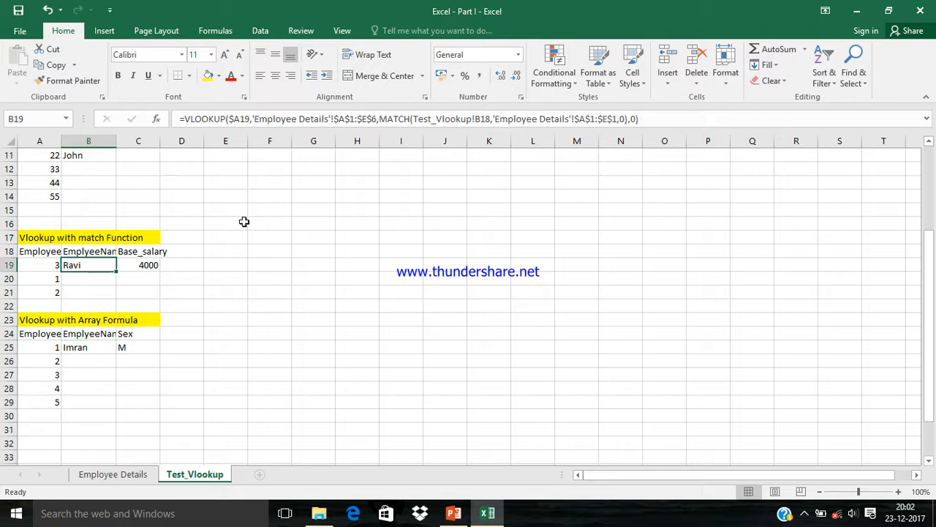
# - Make the lookup value in B2's VLOOKUP formula fully absolute as $A$2
pyautogui.press('Down')
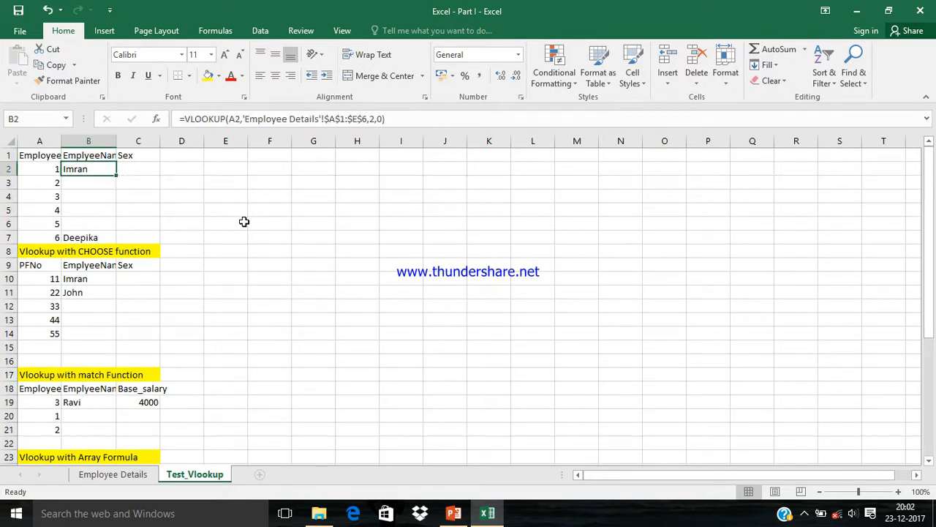
pyautogui.click(236, 119)
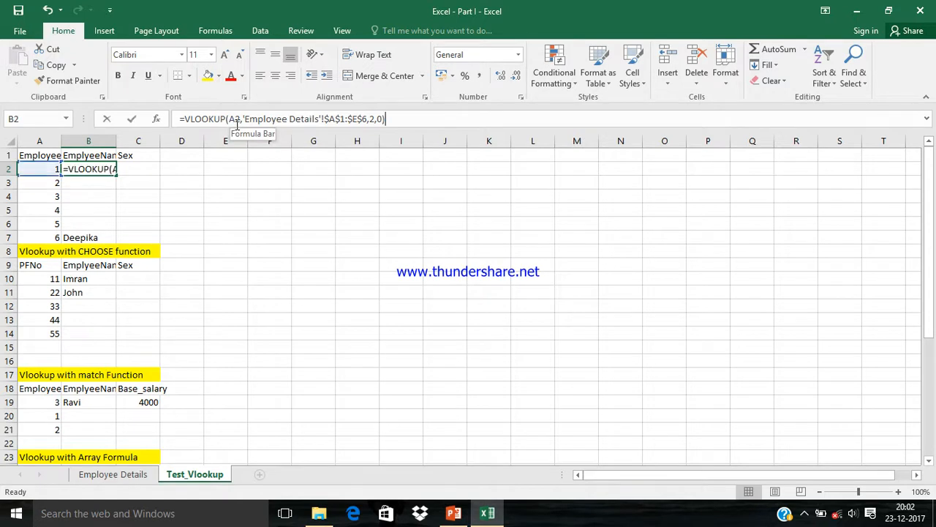
pyautogui.click(236, 123)
pyautogui.write('$')
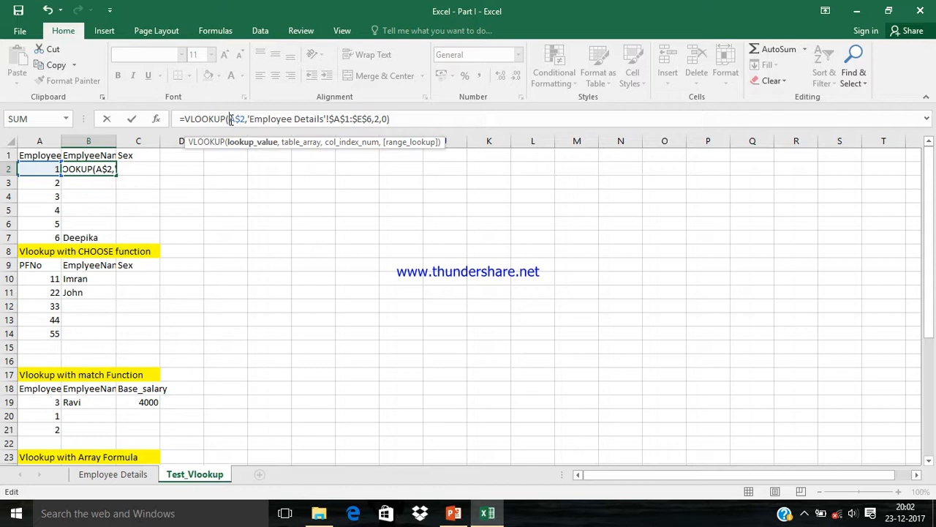
pyautogui.click(231, 120)
pyautogui.write('$')
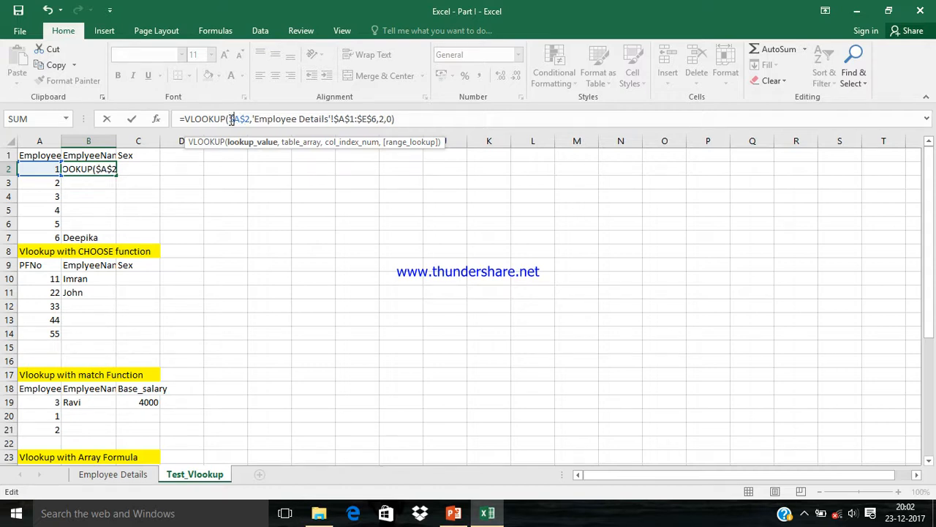
pyautogui.press('Return')
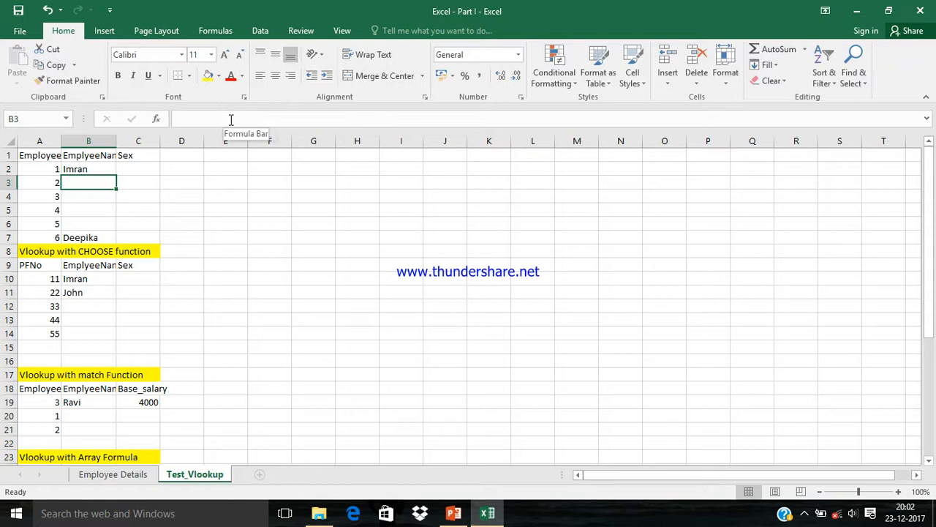
pyautogui.press('Up')
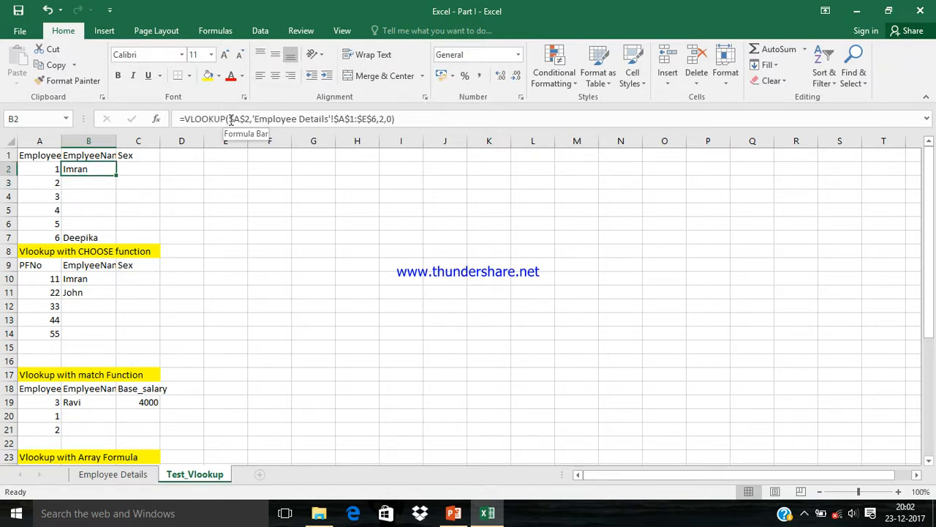
# - Fill the B2 formula down into B3 and inspect the copied formula's lookup reference
pyautogui.press('Down')
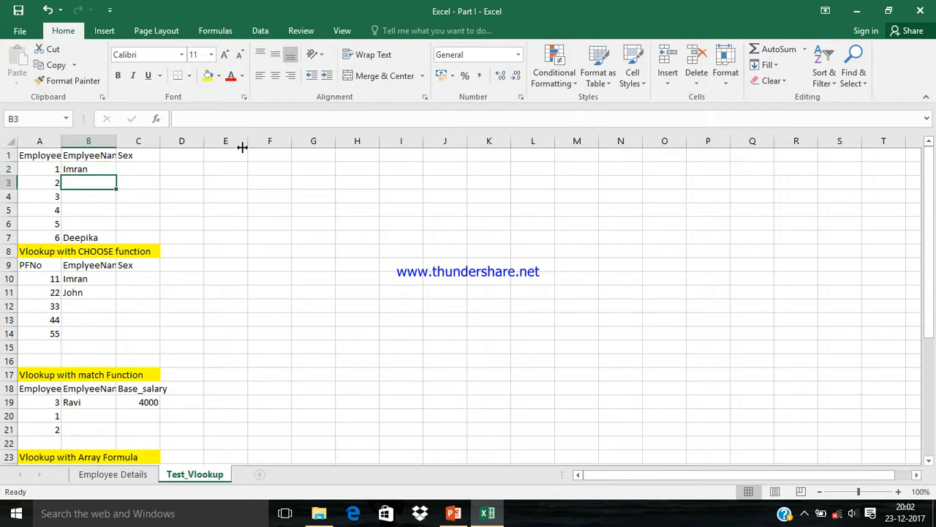
pyautogui.hotkey('ctrl', 'd')
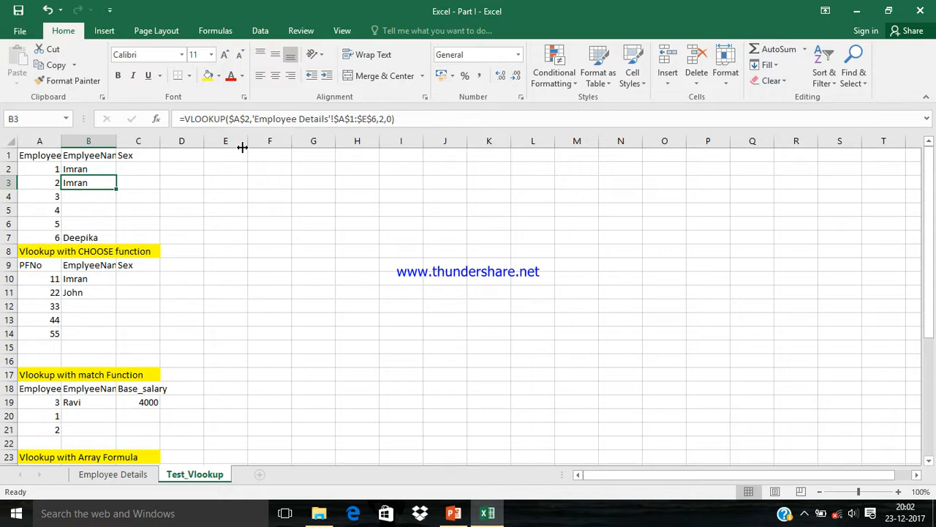
pyautogui.click(396, 119)
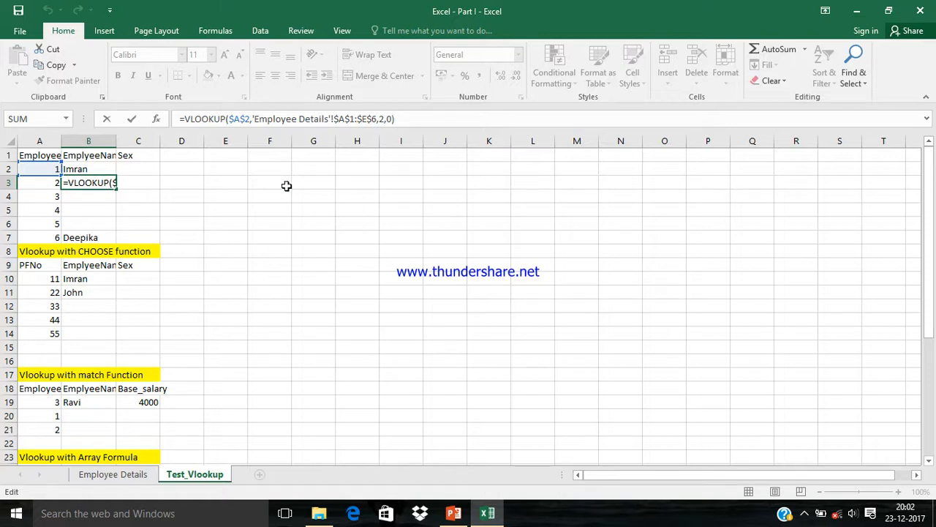
pyautogui.hotkey('ctrl', 'Return')
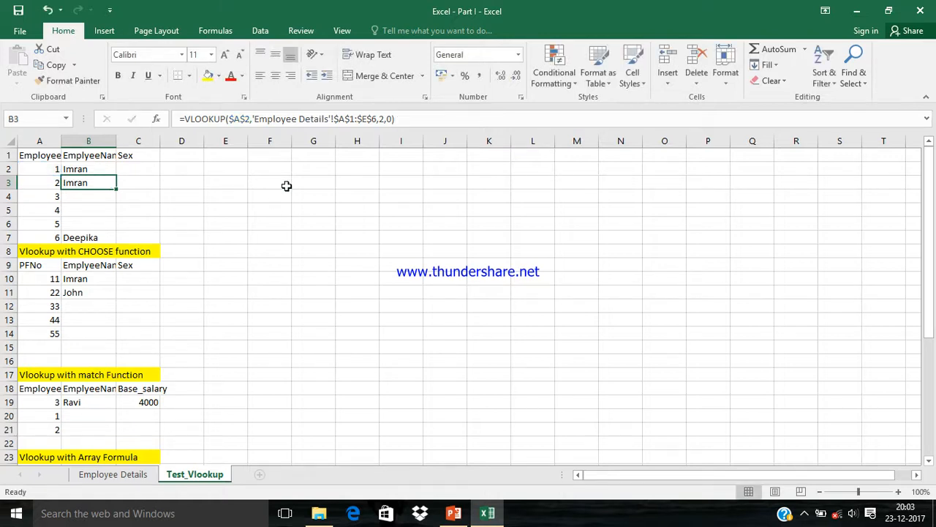
# - Change the lookup value in B2 to the mixed reference $A2 and fill the formula down into B3
pyautogui.click(72, 168)
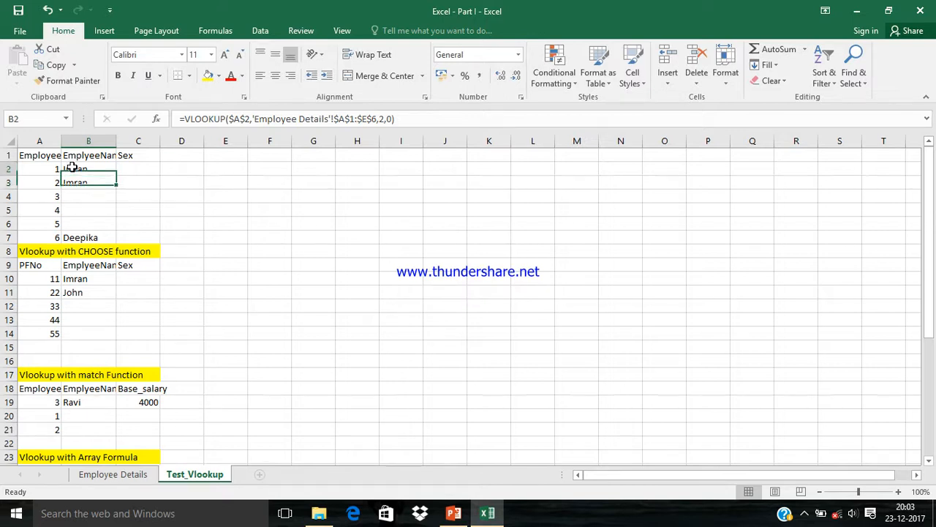
pyautogui.click(235, 119)
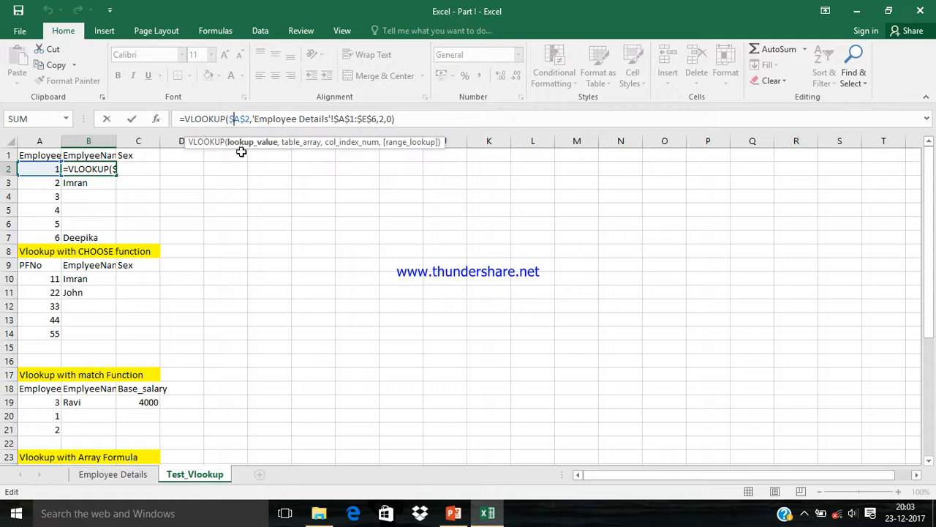
pyautogui.click(246, 118)
pyautogui.press('BackSpace')
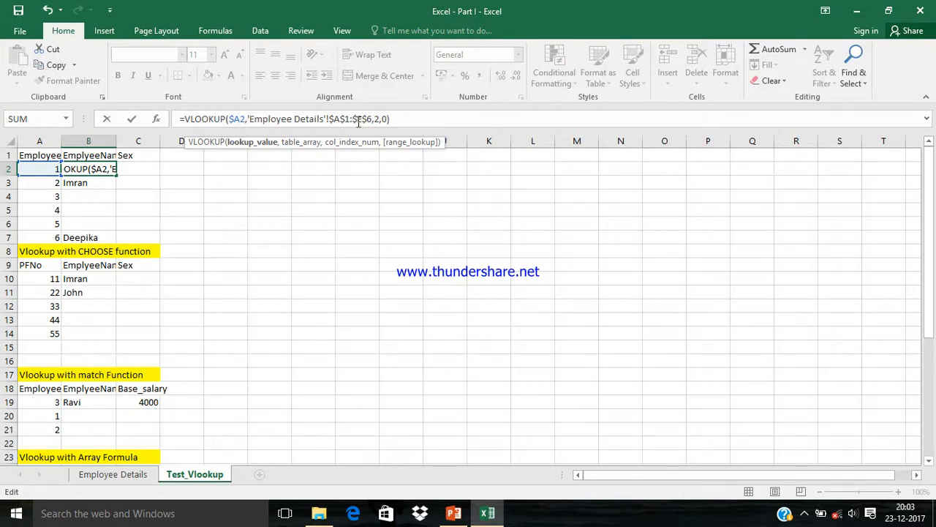
pyautogui.press('Return')
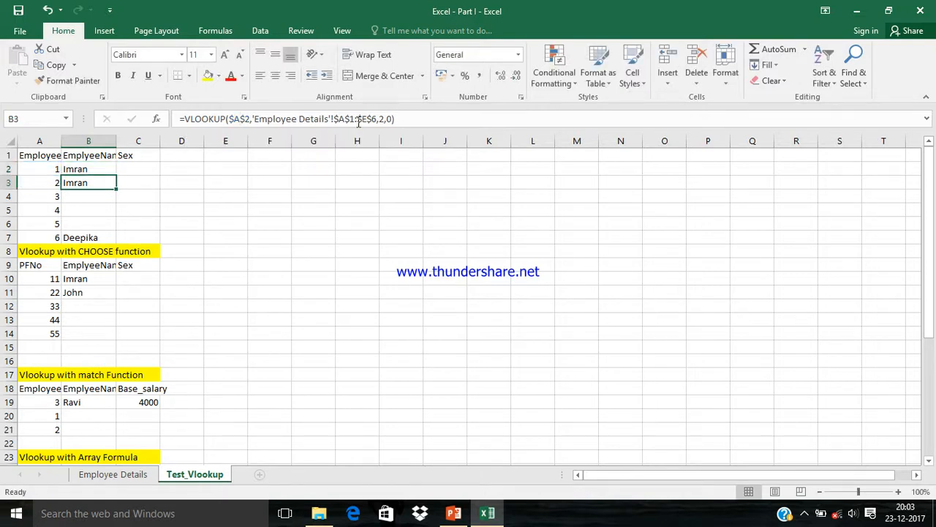
pyautogui.hotkey('ctrl', 'd')
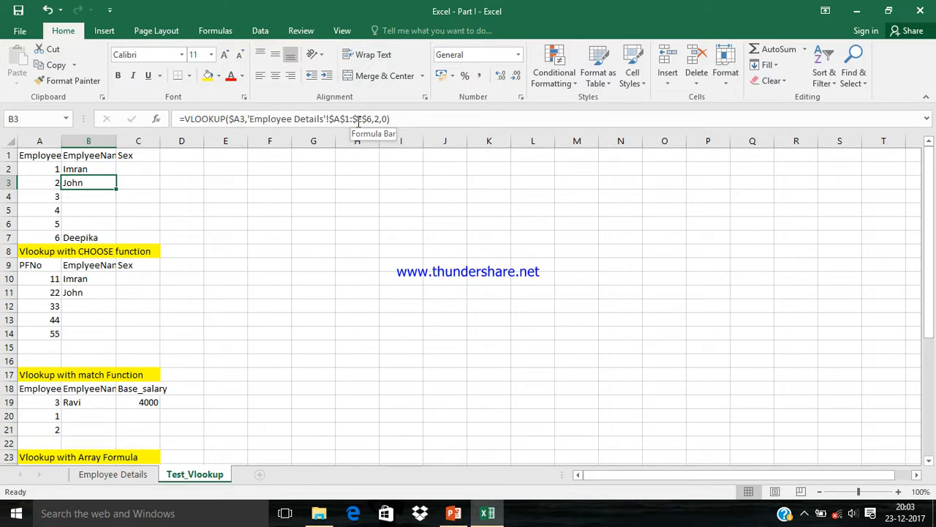
# - Compare the lookup references in B2 and B3, and copy the B2 formula into the Sex cell C2
pyautogui.press('Up')
pyautogui.press('Down')
pyautogui.press('Up')
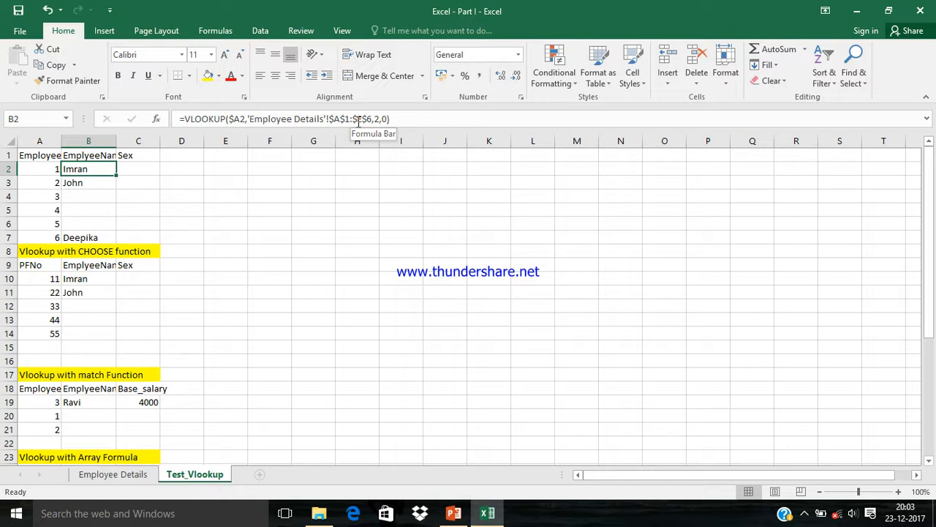
pyautogui.press('Down')
pyautogui.press('Up')
pyautogui.hotkey('ctrl', 'c')
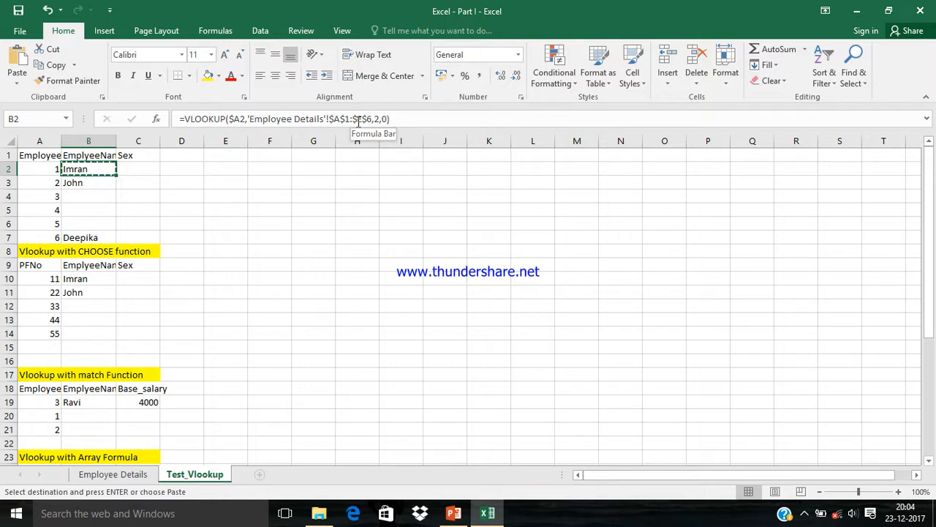
pyautogui.press('Right')
pyautogui.press('Left')
pyautogui.press('Right')
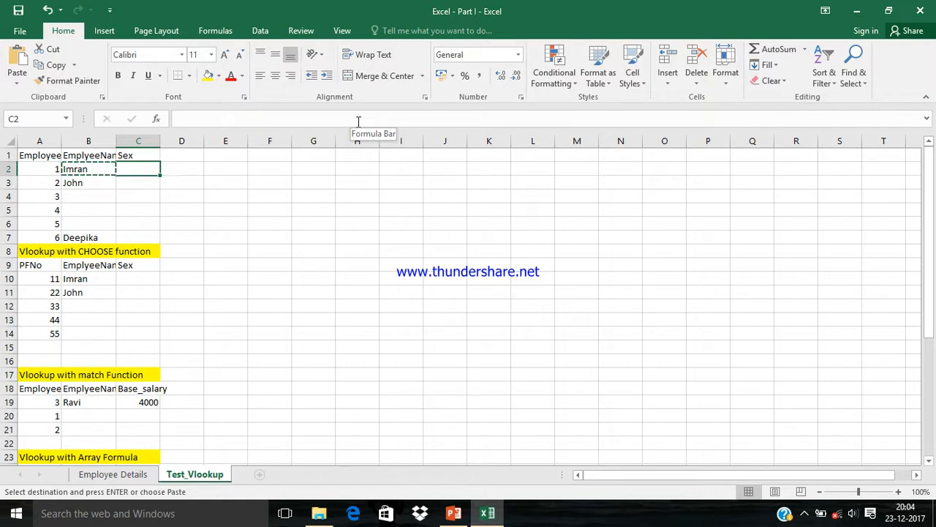
pyautogui.press('Return')
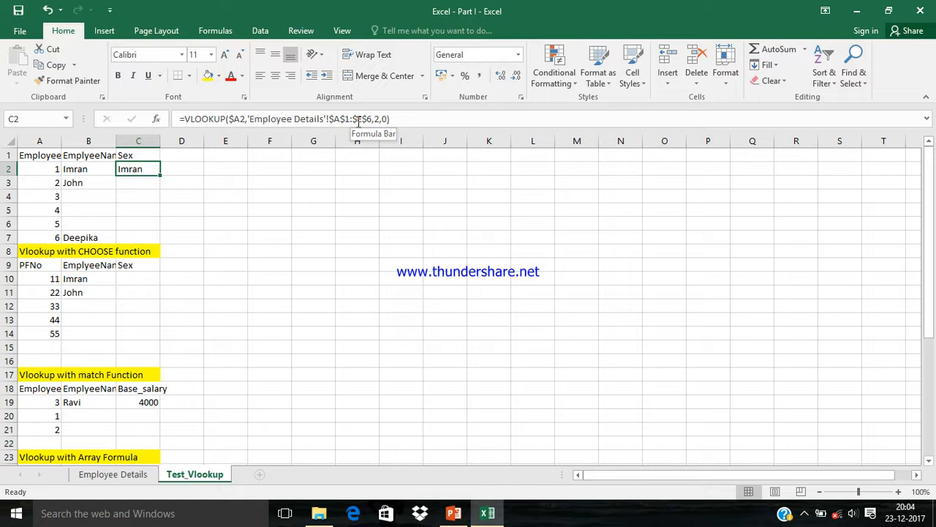
# - Set the column index number of the VLOOKUP in C2 to 3
pyautogui.click(298, 121)
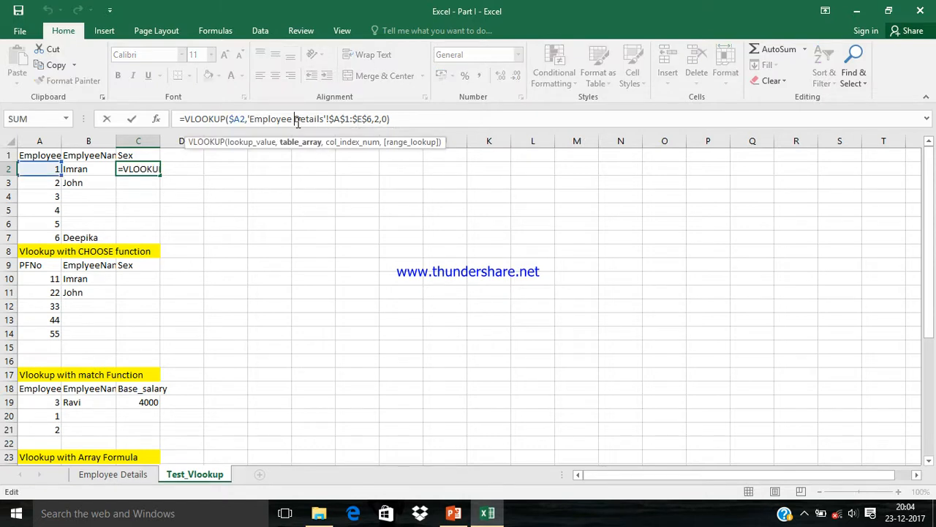
pyautogui.click(378, 118)
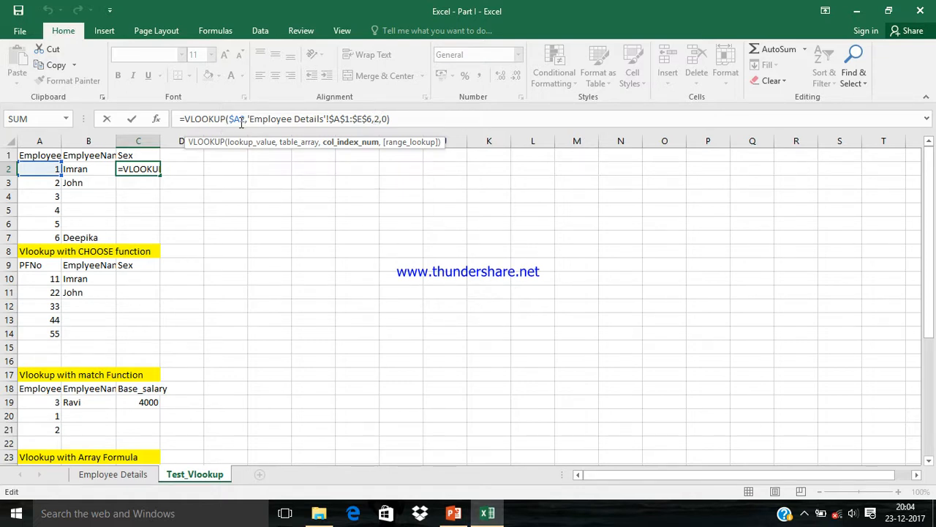
pyautogui.click(404, 119)
pyautogui.hotkey('shift', 'Left')
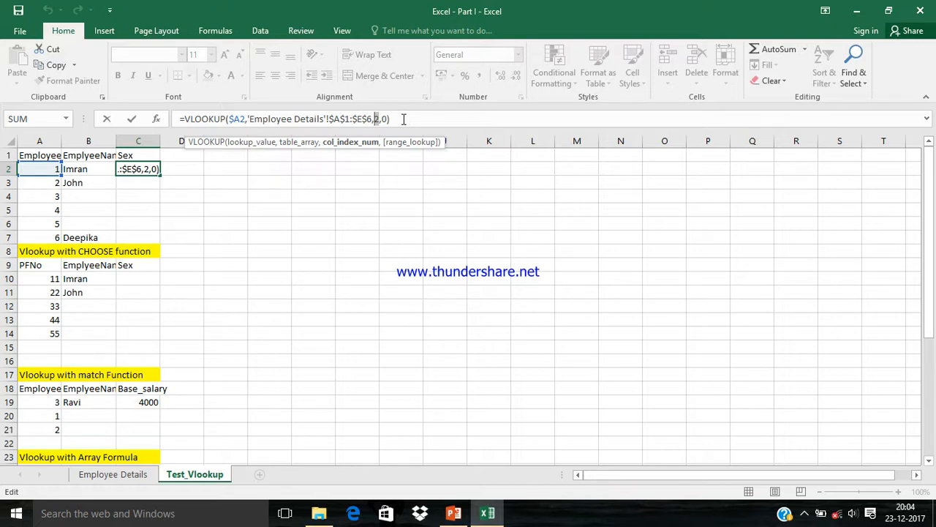
pyautogui.write('3')
pyautogui.press('Return')
pyautogui.press('Up')
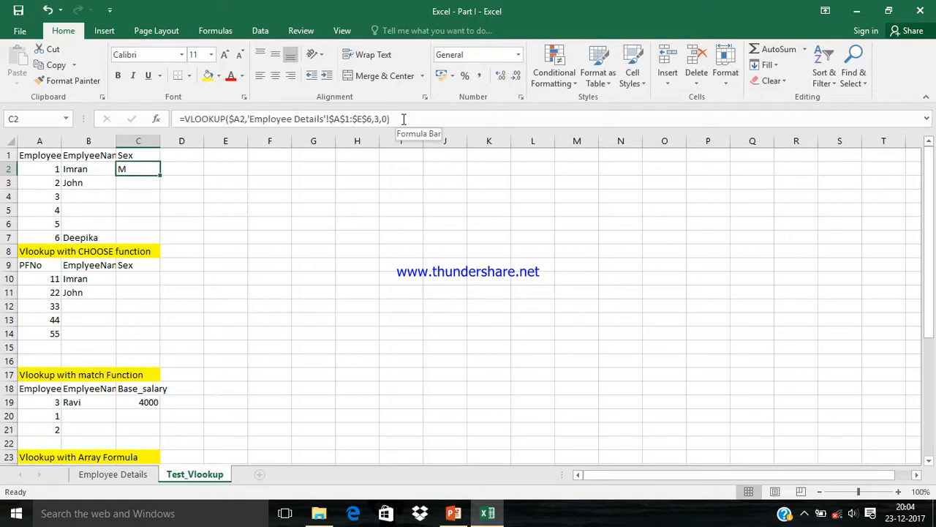
# - Copy the Sex lookup formula from C2 into C3:C7
pyautogui.hotkey('ctrl', 'c')
pyautogui.press('Down')
pyautogui.hotkey('shift', 'Down')
pyautogui.hotkey('shift', 'Down')
pyautogui.hotkey('shift', 'Down')
pyautogui.hotkey('shift', 'Down')
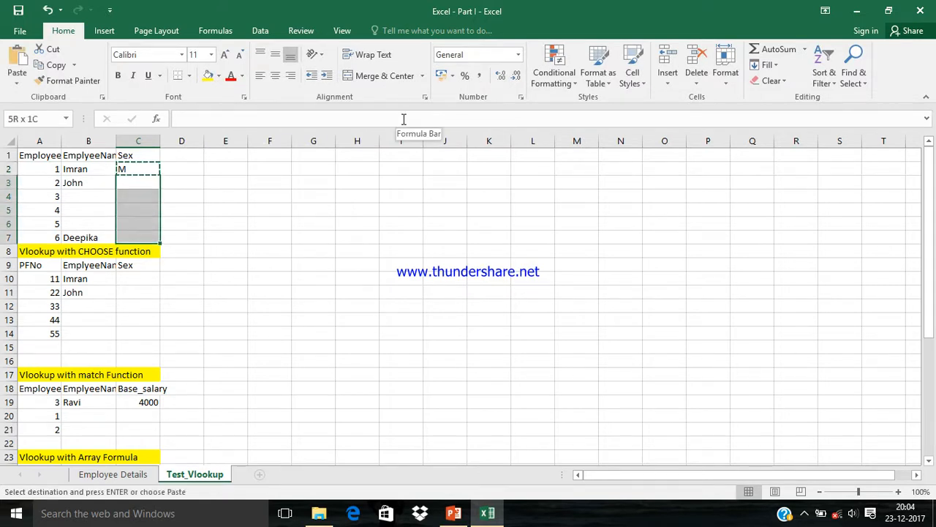
pyautogui.press('Return')
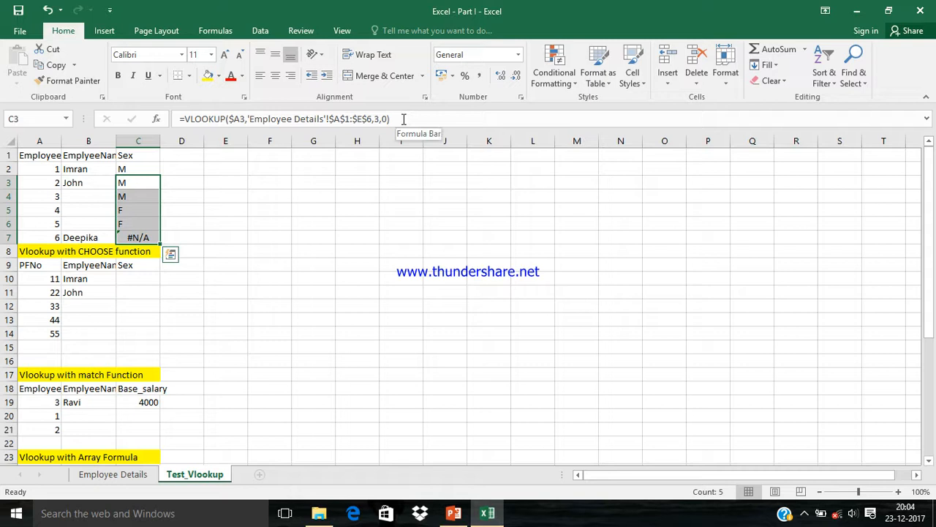
# - Check the lookup formula in C7 against the employee IDs listed on the Employee Details sheet, and return to Test_Vlookup
pyautogui.press('Down')
pyautogui.press('Down')
pyautogui.press('Down')
pyautogui.press('Down')
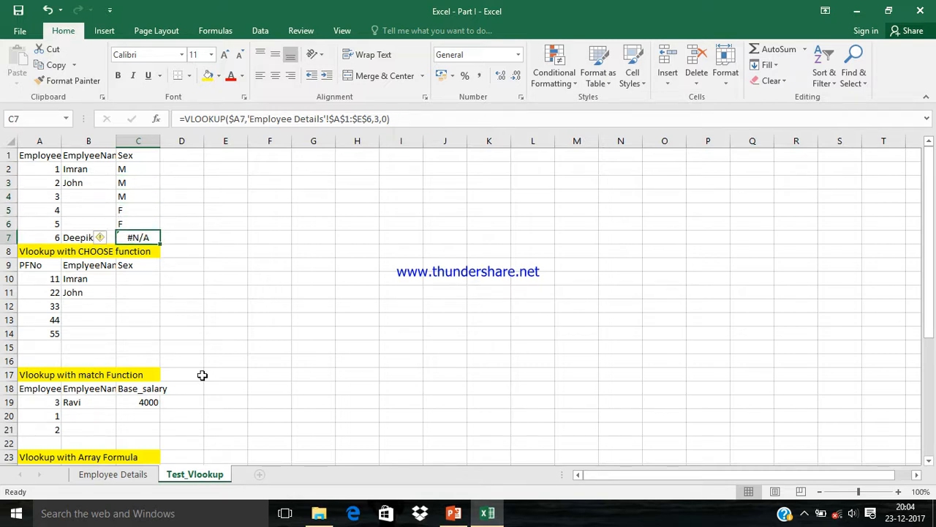
pyautogui.click(83, 477)
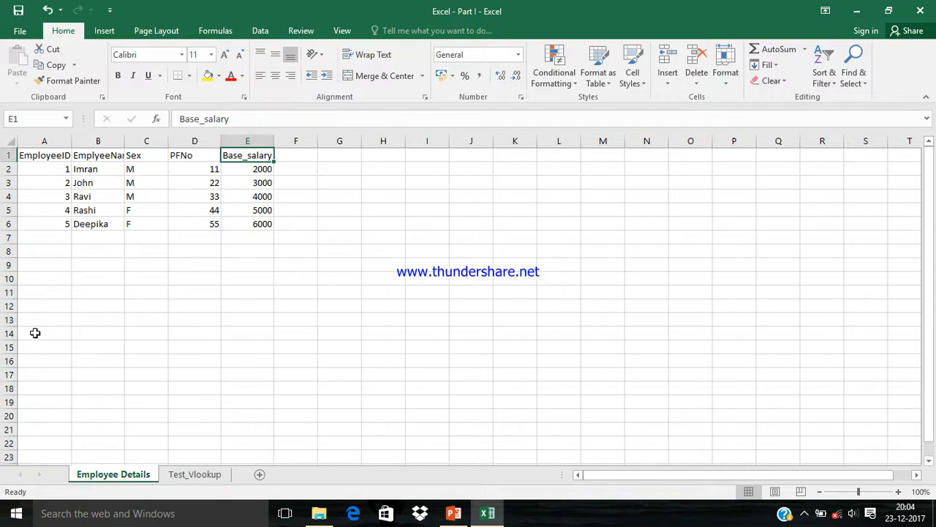
pyautogui.click(48, 239)
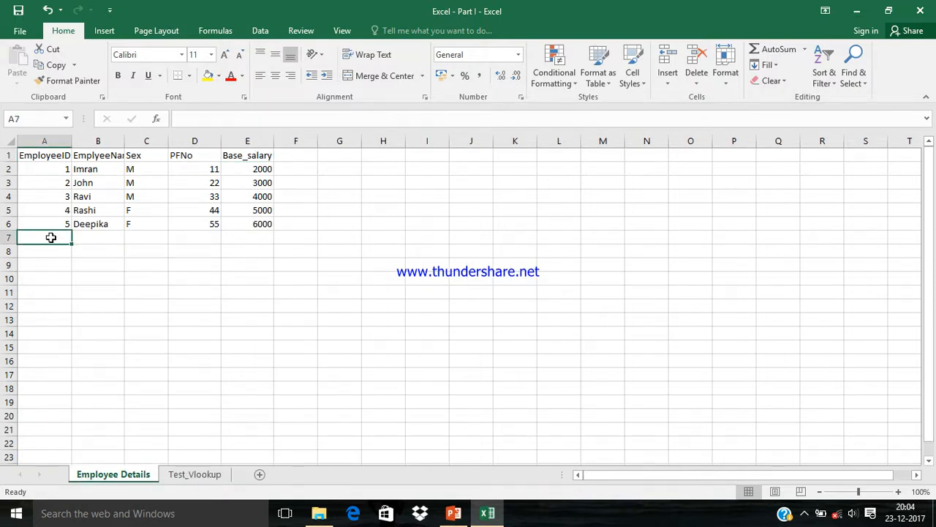
pyautogui.click(183, 472)
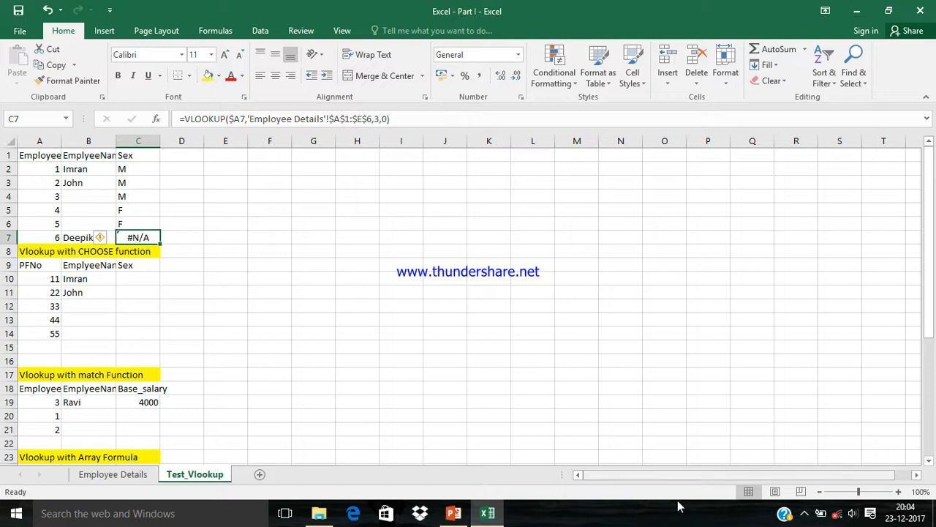
pyautogui.click(806, 512)
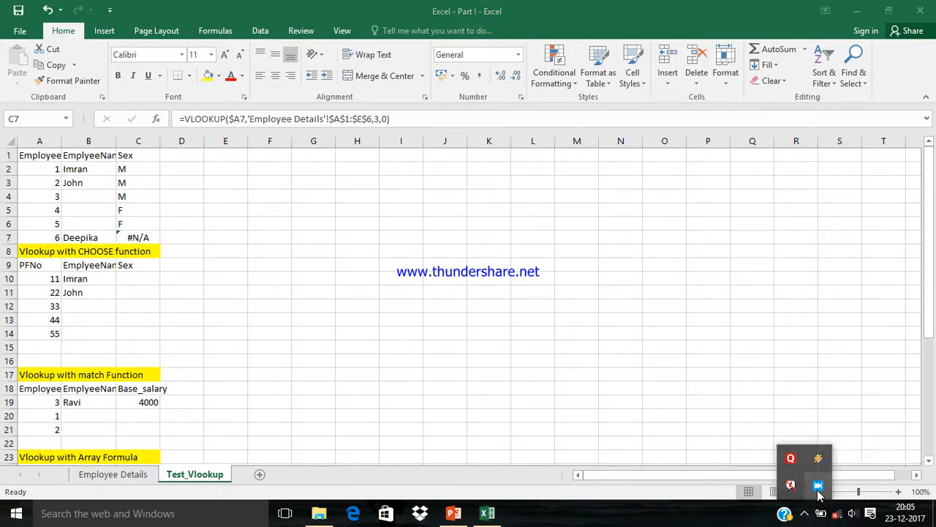